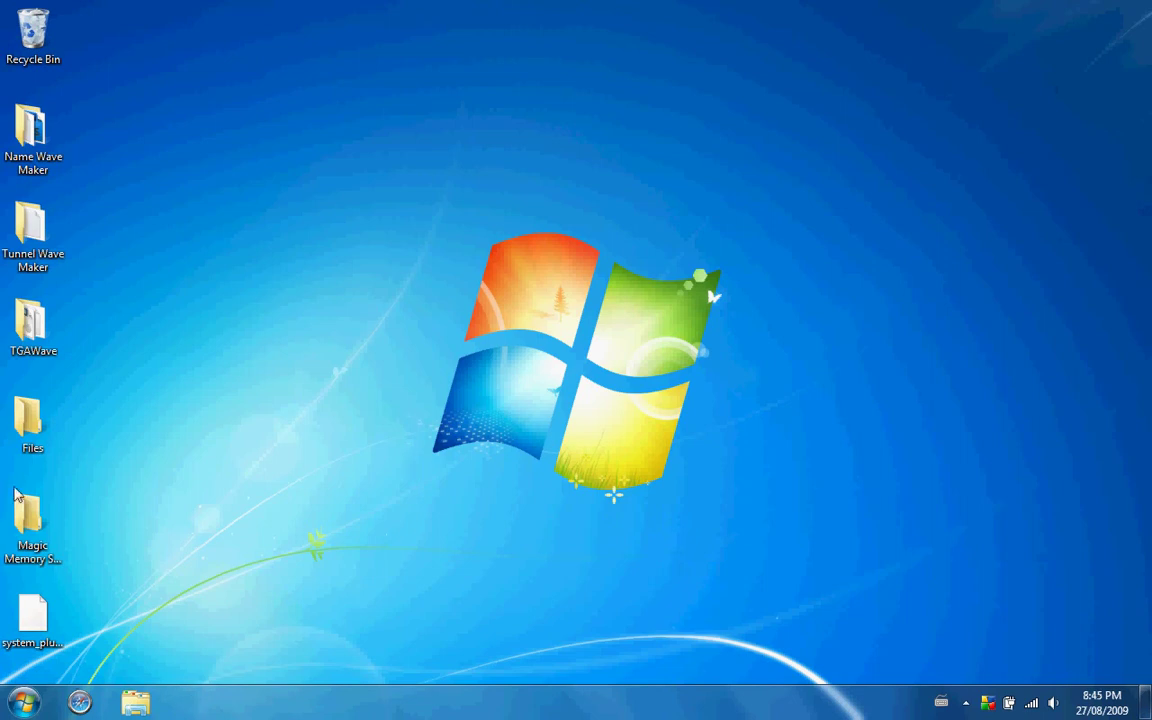
# Open the Magic Memory Stick Vista-7 folder and run RainsUltraLiteMMS as administrator.
pyautogui.click(28, 517)
pyautogui.doubleClick(28, 517)
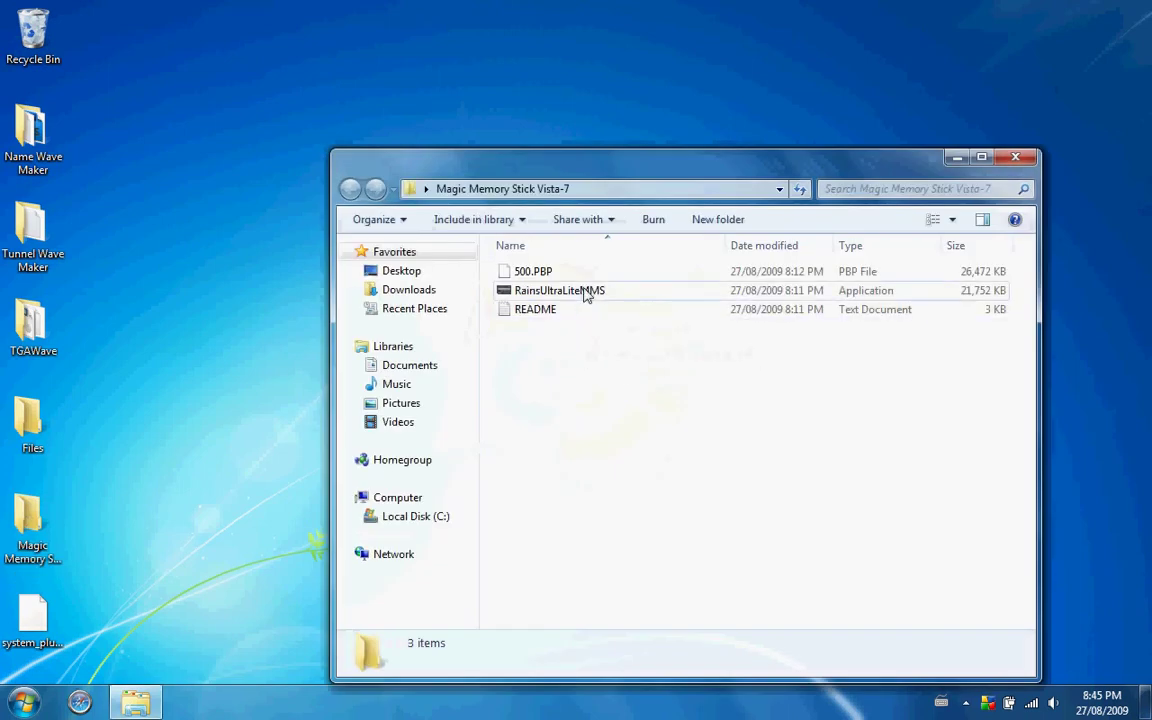
pyautogui.rightClick(586, 292)
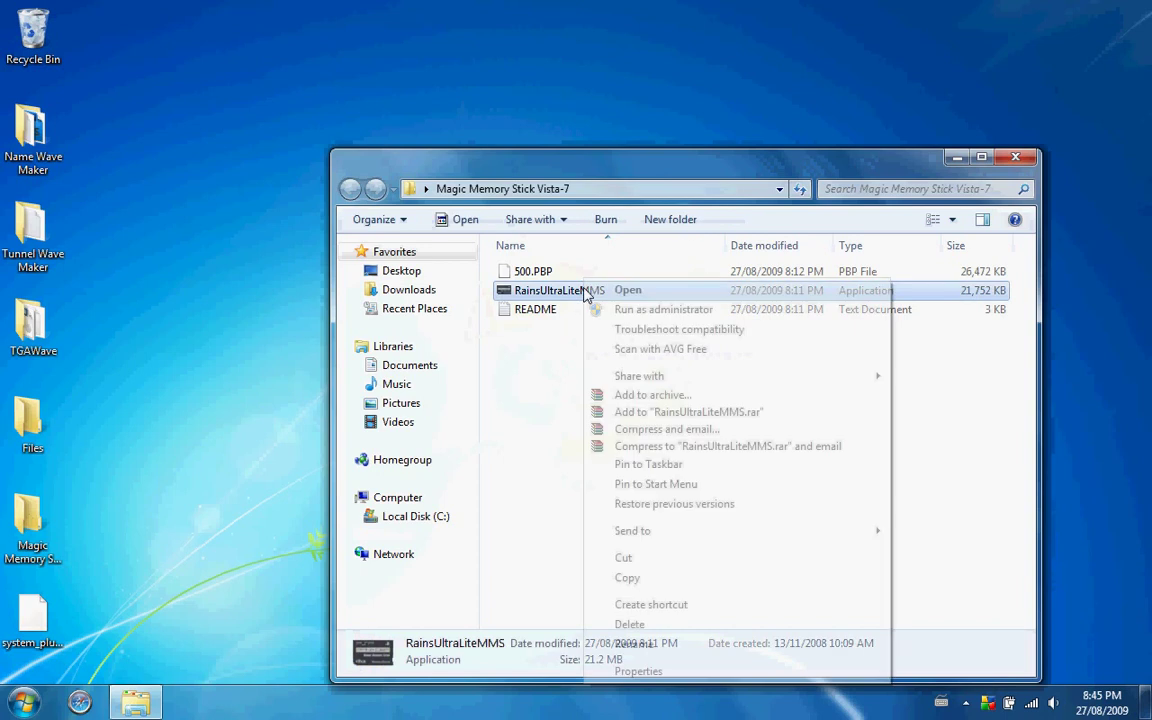
pyautogui.click(615, 309)
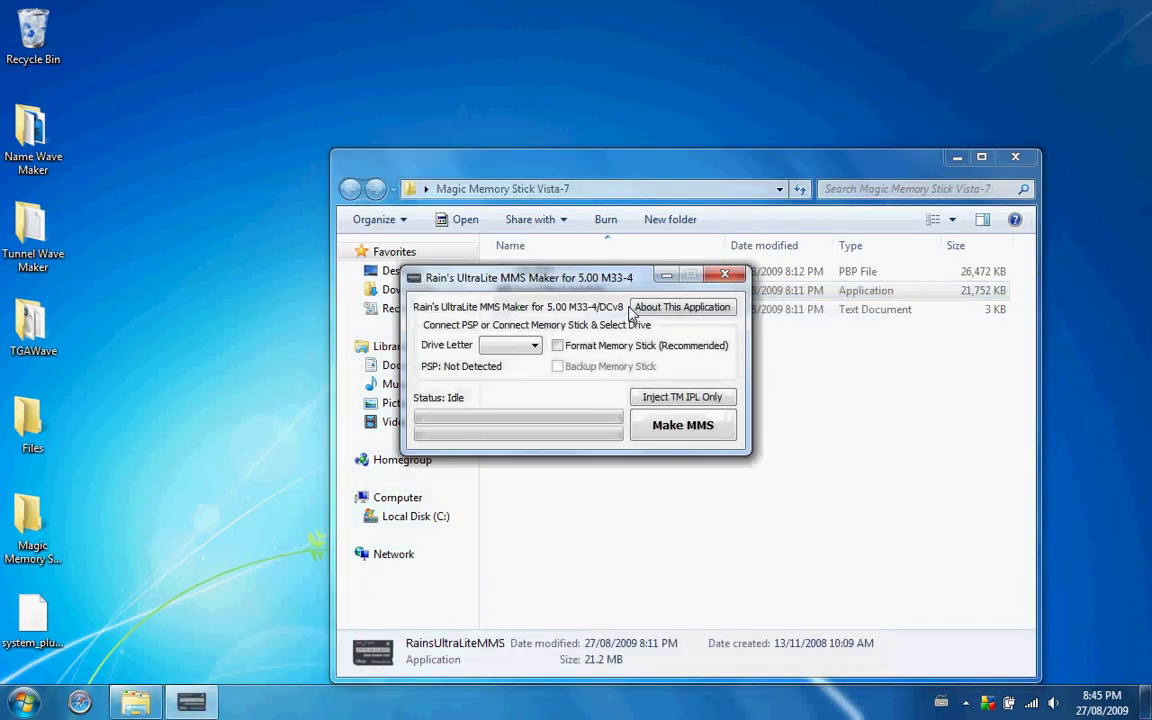
# Close the Explorer folder window, leaving only the MMS Maker open.
pyautogui.click(1015, 157)
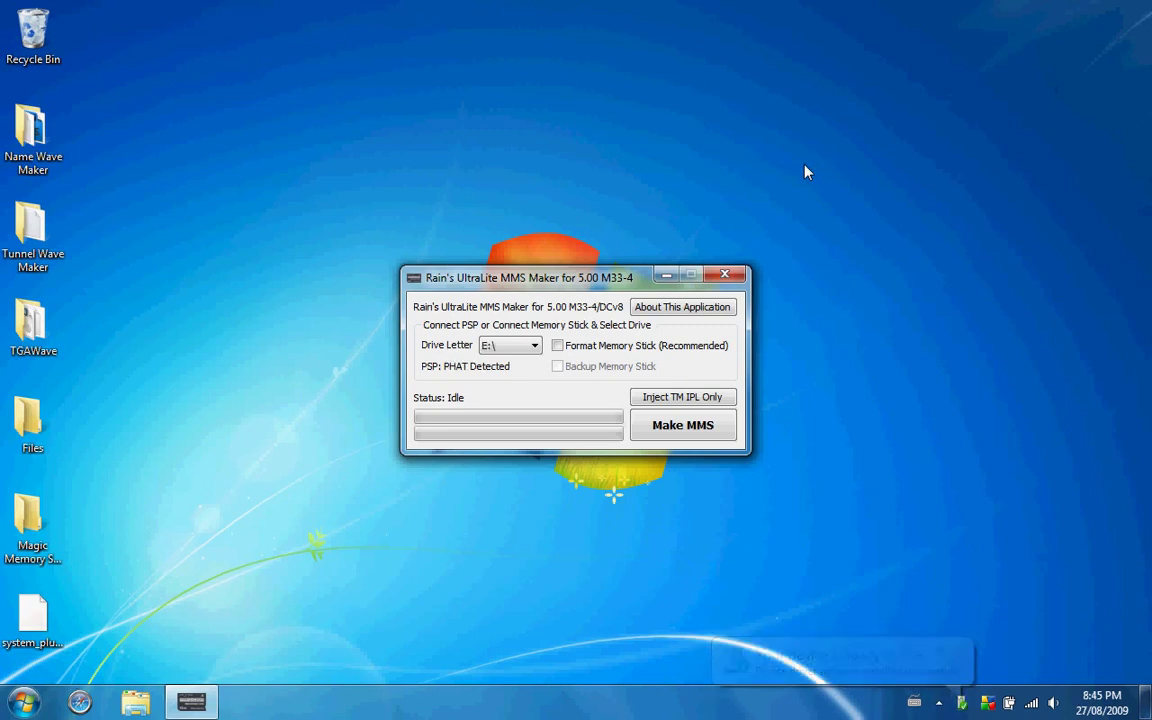
# Dismiss the driver-installation notice and the MAGICMS (E:) AutoPlay window.
pyautogui.click(870, 672)
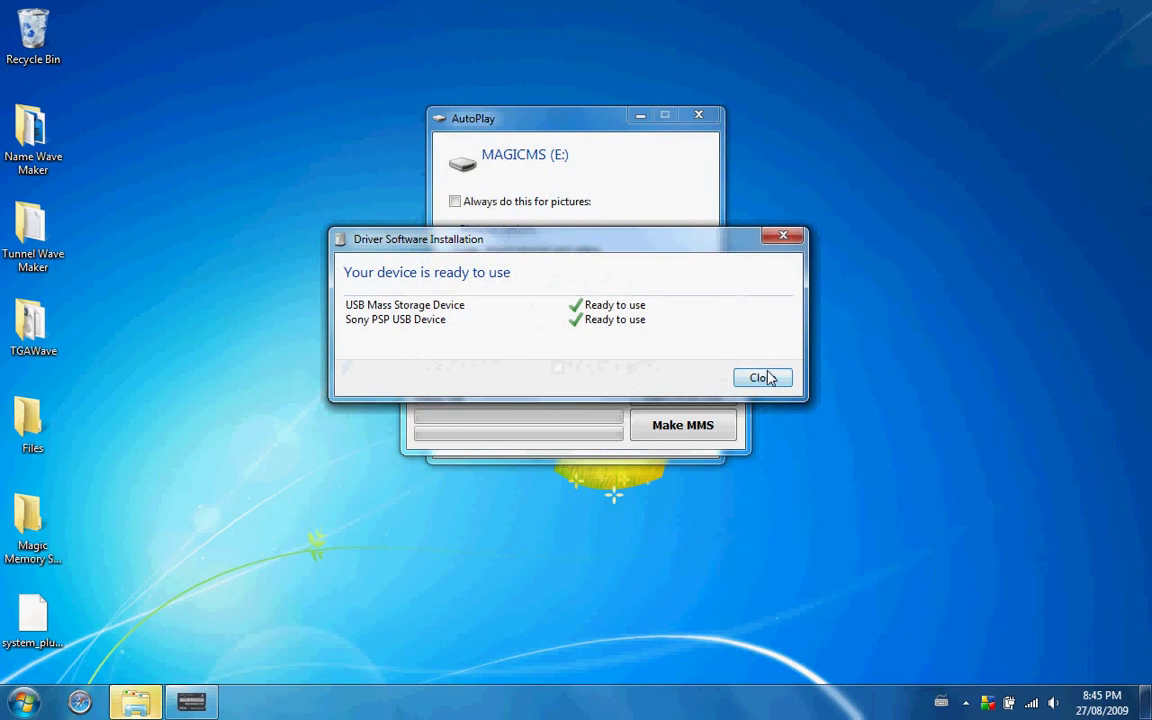
pyautogui.click(762, 378)
pyautogui.click(700, 185)
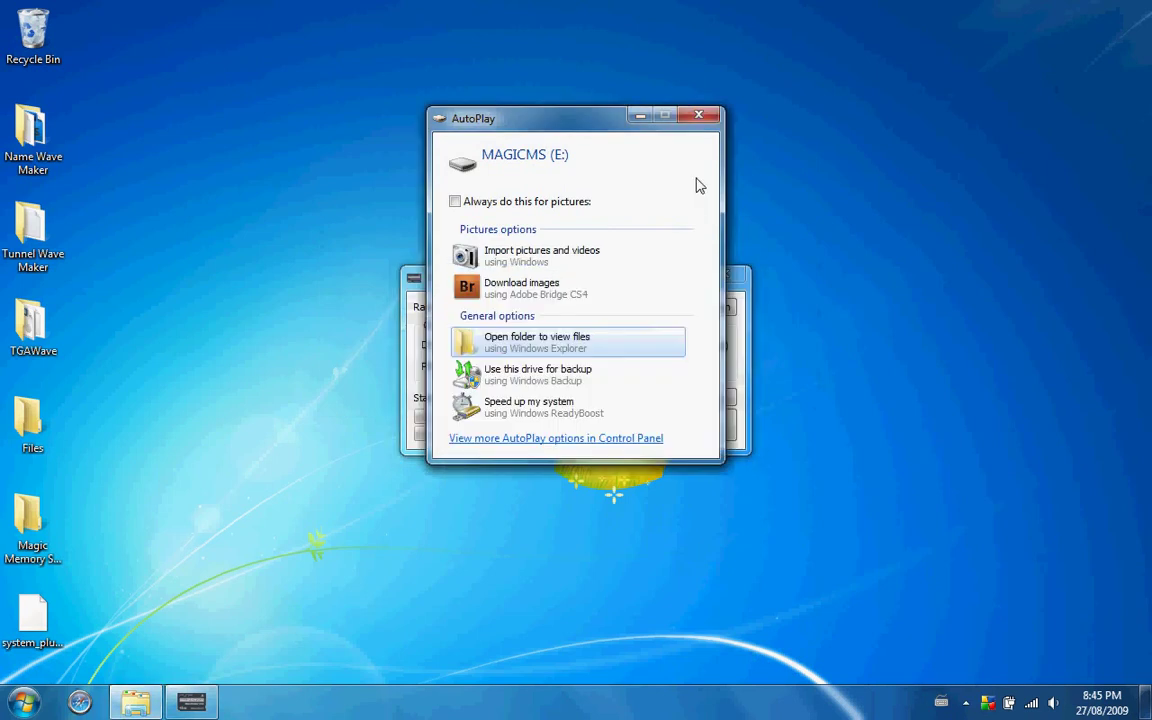
pyautogui.press('Escape')
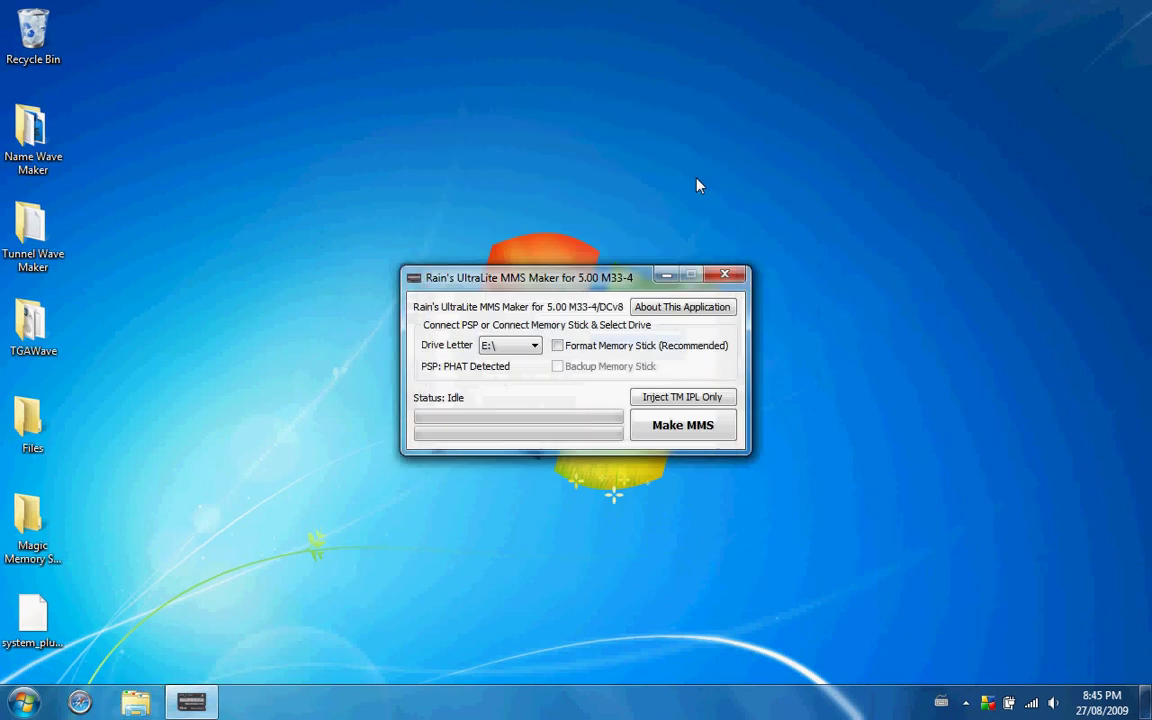
# Enable Format Memory Stick (Recommended), keep drive E:\, and start Make MMS.
pyautogui.click(557, 346)
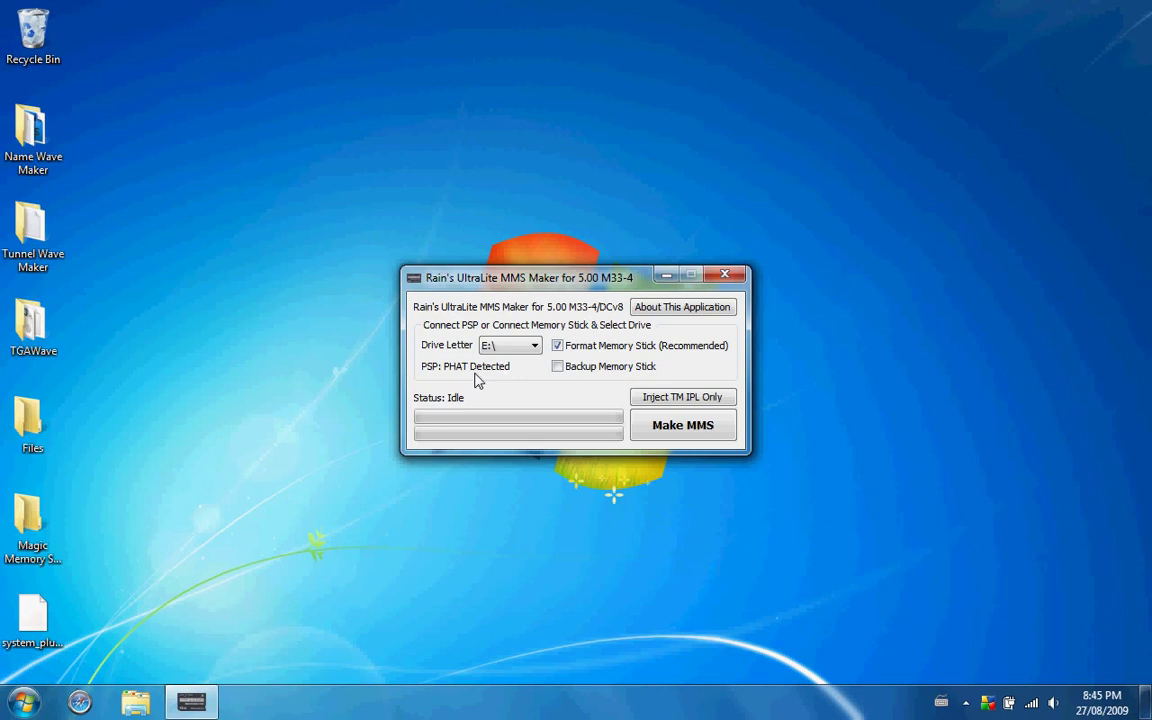
pyautogui.click(508, 345)
pyautogui.click(500, 361)
pyautogui.click(662, 438)
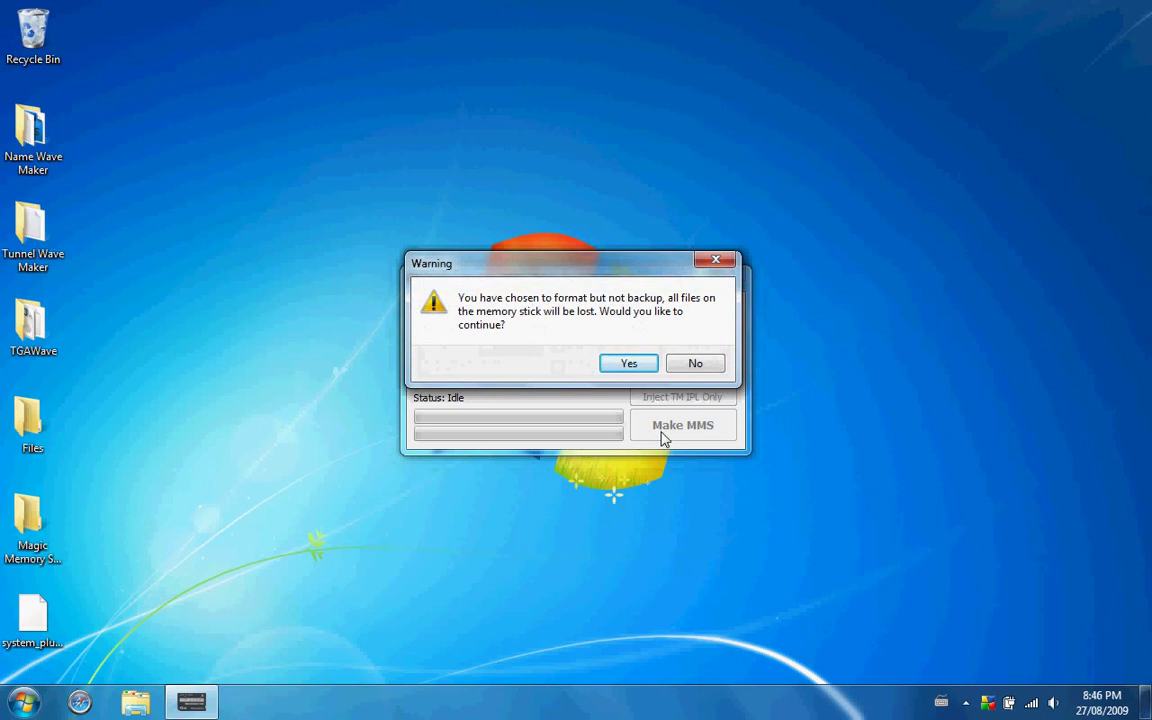
# Accept formatting without backup and let the build finish with 'Make MMS is Finished'.
pyautogui.click(640, 366)
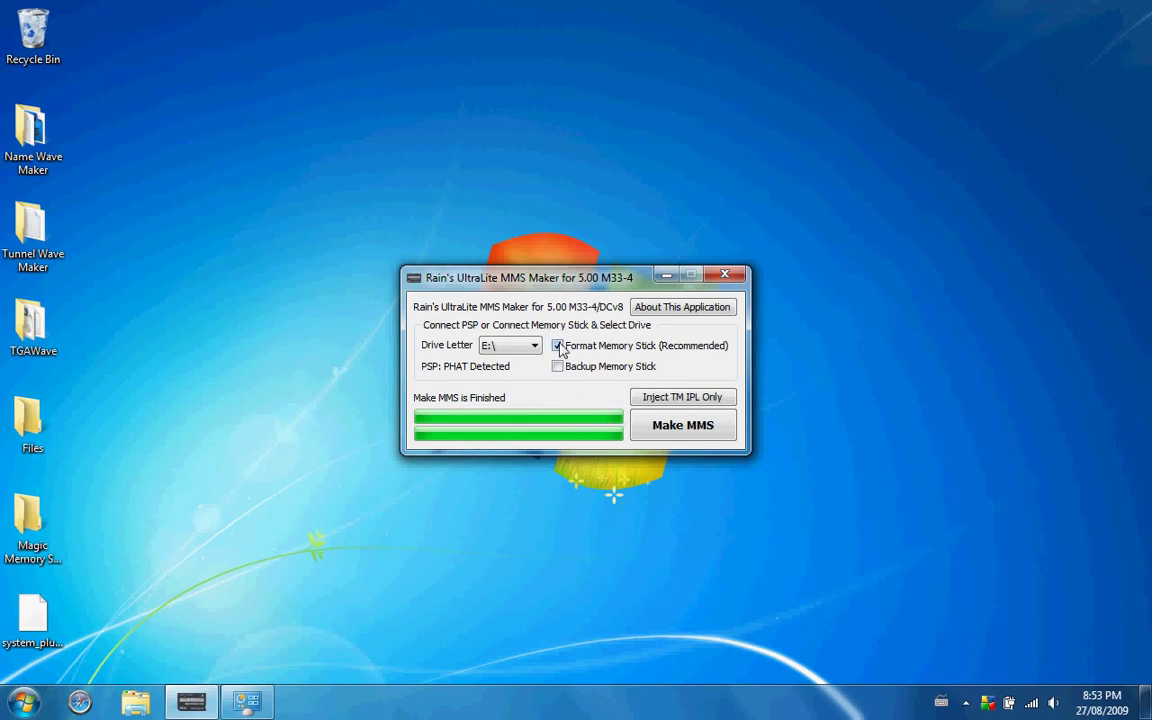
# Inject the Time Machine IPL only, acknowledge the success message, and quit the MMS Maker.
pyautogui.click(664, 398)
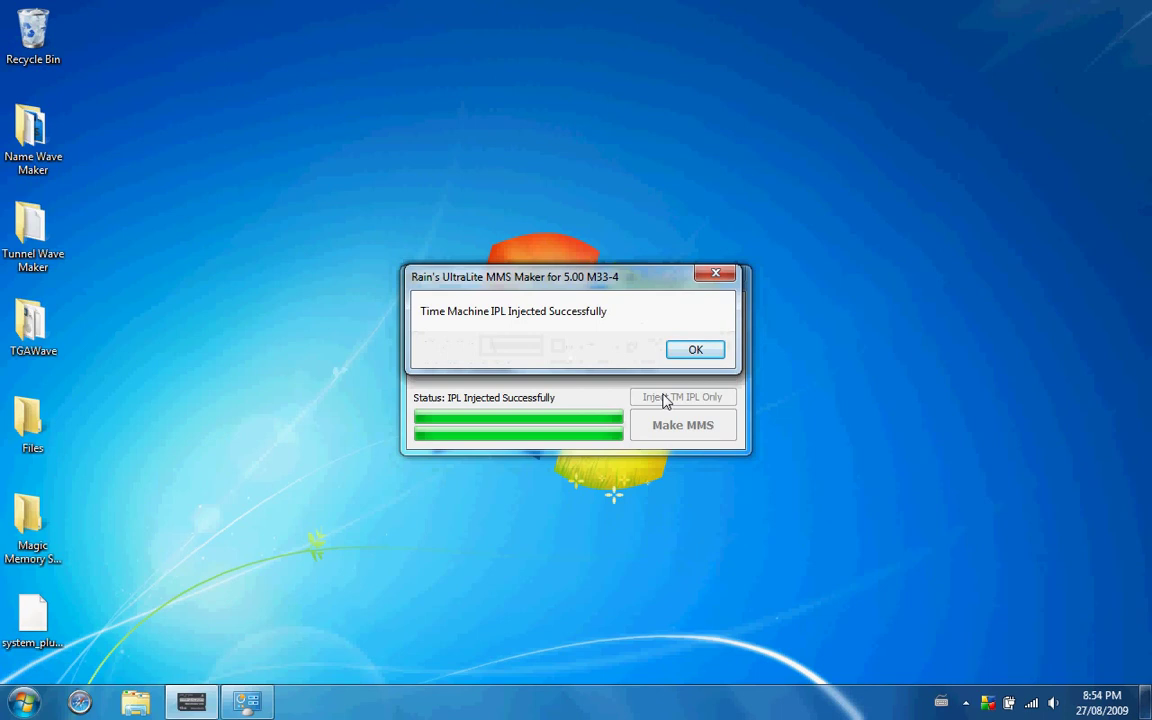
pyautogui.click(695, 349)
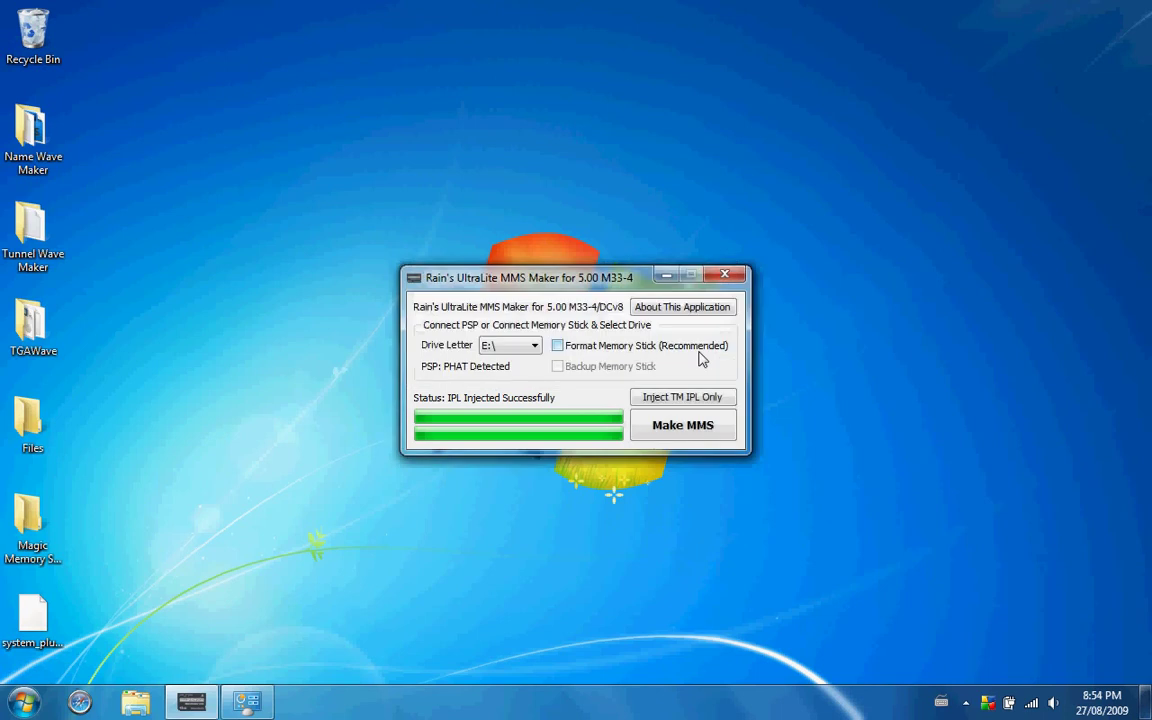
pyautogui.hotkey('alt', 'F4')
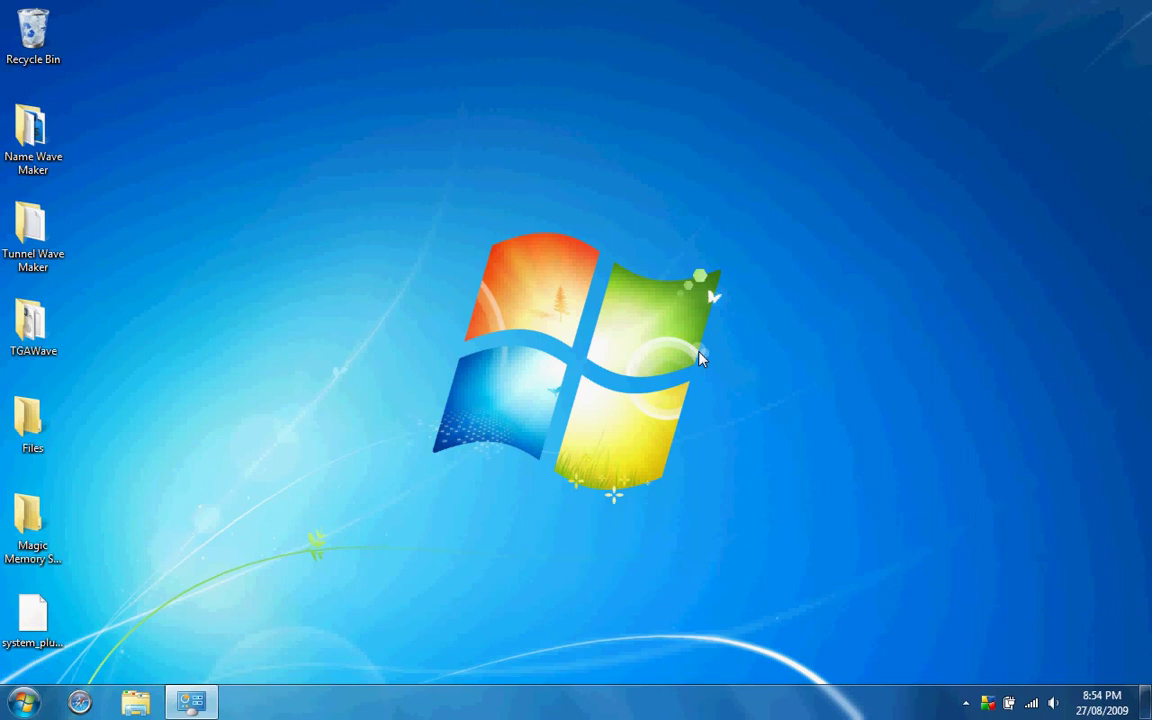
# Drop the Power Options screen brightness slider to minimum and close the window.
pyautogui.moveTo(192, 702)
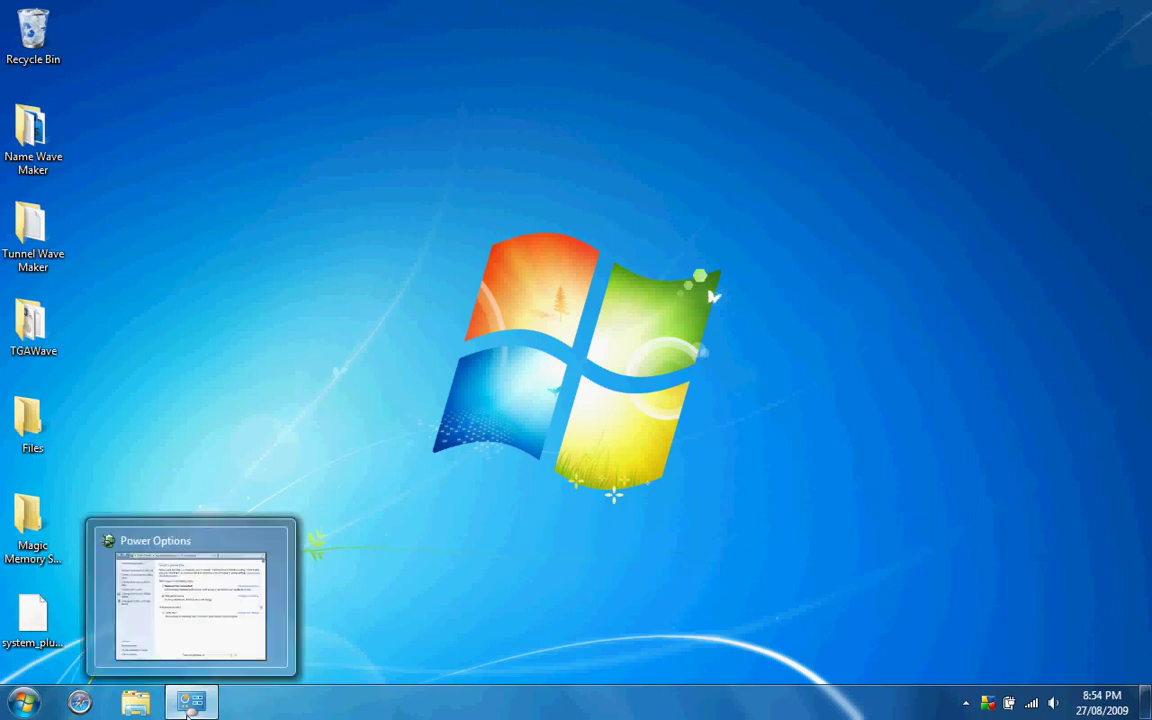
pyautogui.click(172, 632)
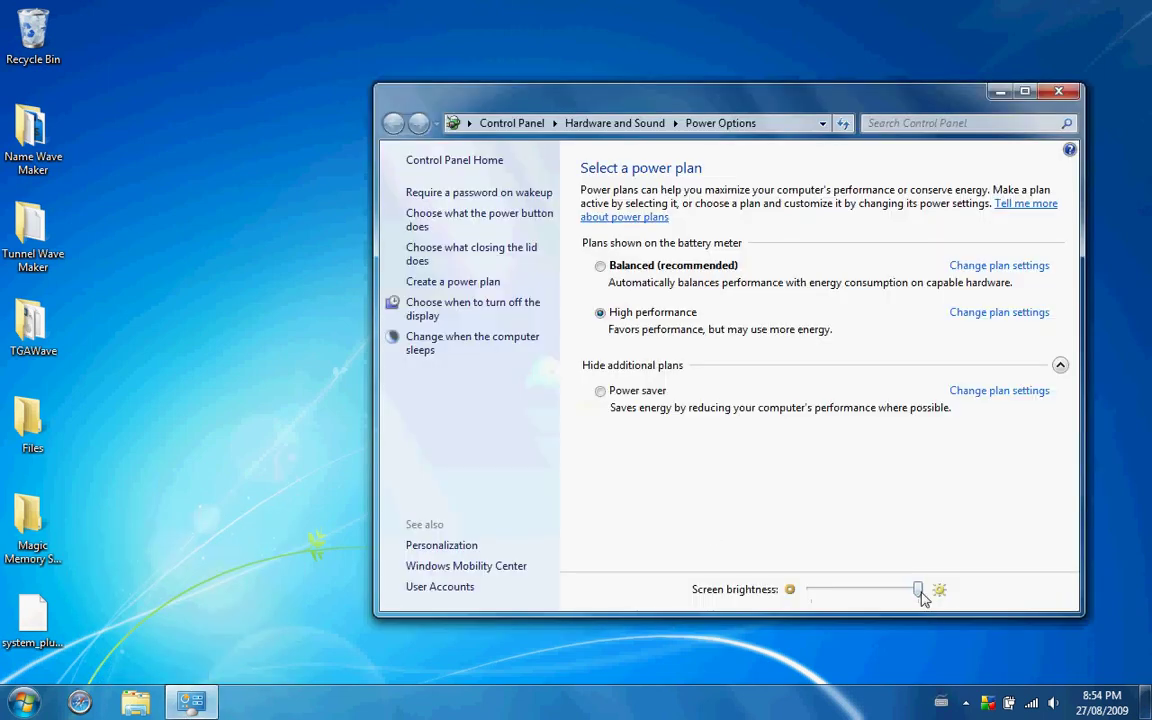
pyautogui.moveTo(920, 590); pyautogui.dragTo(650, 676)
pyautogui.hotkey('alt', 'F4')
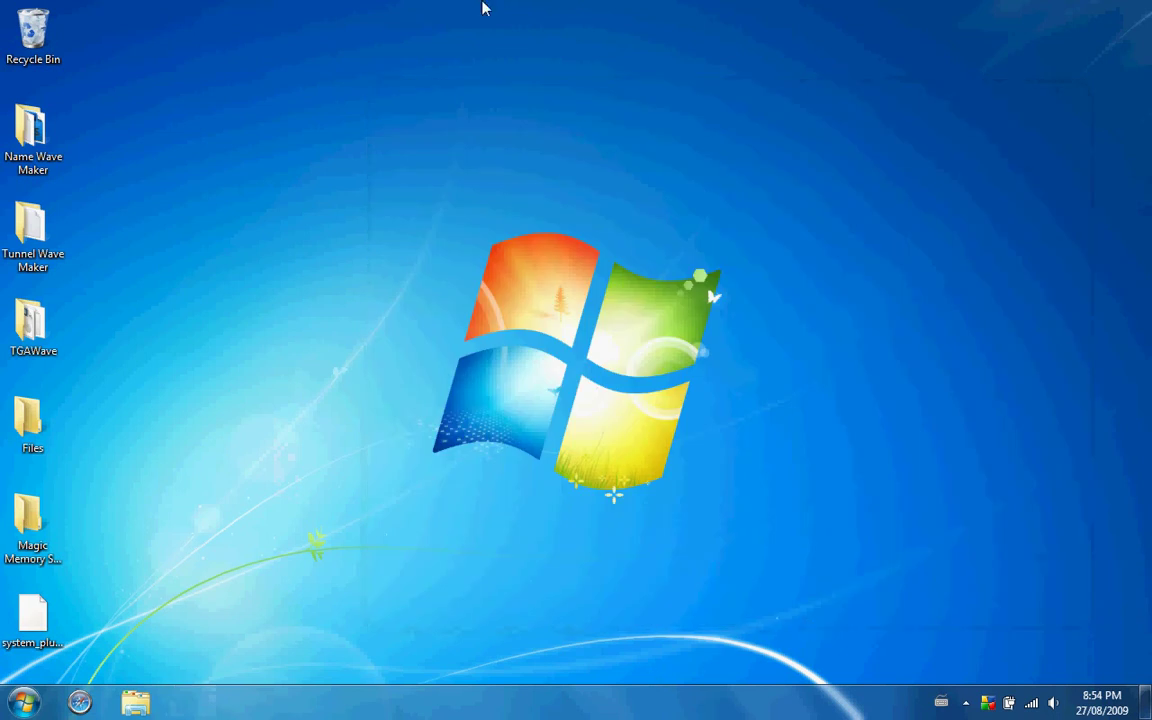
# Turn on the webcam from the Web Camera toolbar and open its 320 x 240 viewer.
pyautogui.moveTo(483, 4)
pyautogui.click(505, 22)
pyautogui.moveTo(485, 5)
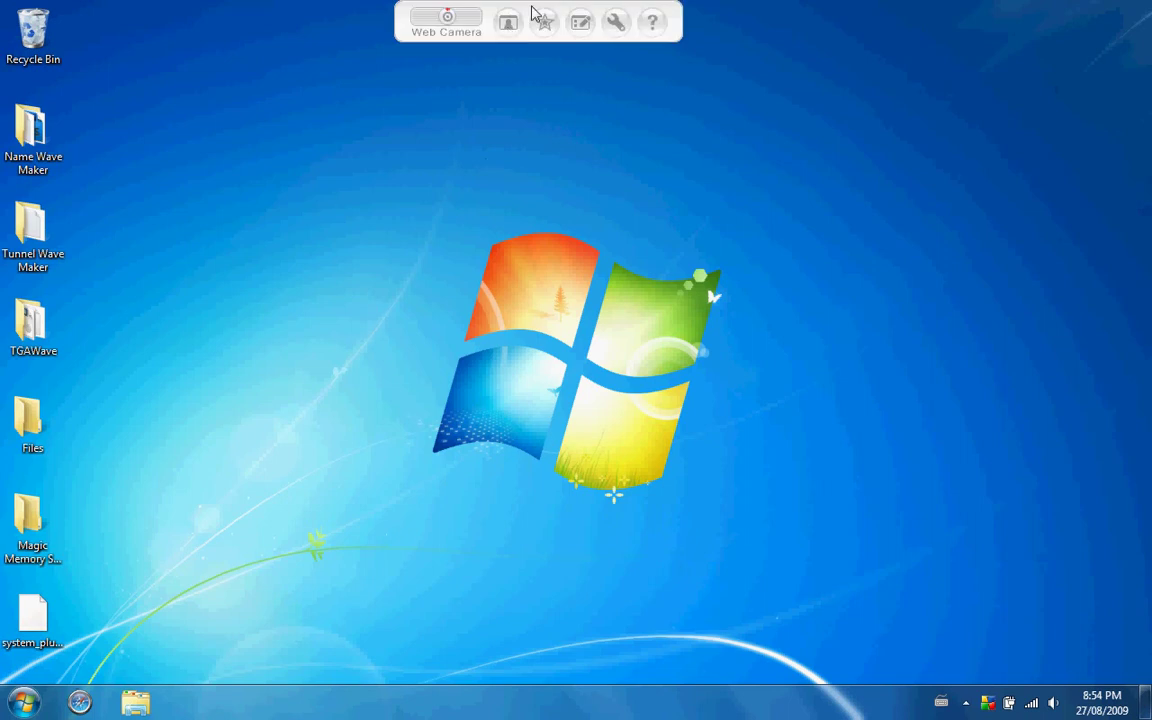
pyautogui.click(508, 22)
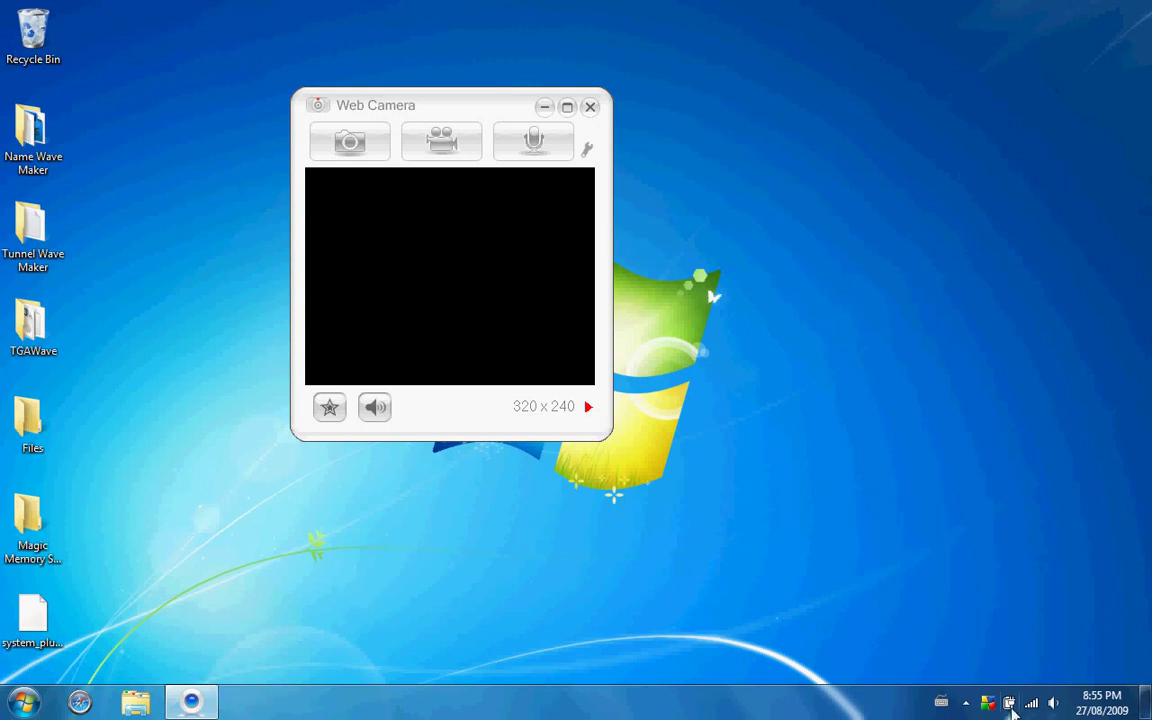
# From the tray battery icon, nudge screen brightness slightly above minimum, then close Power Options.
pyautogui.click(1010, 703)
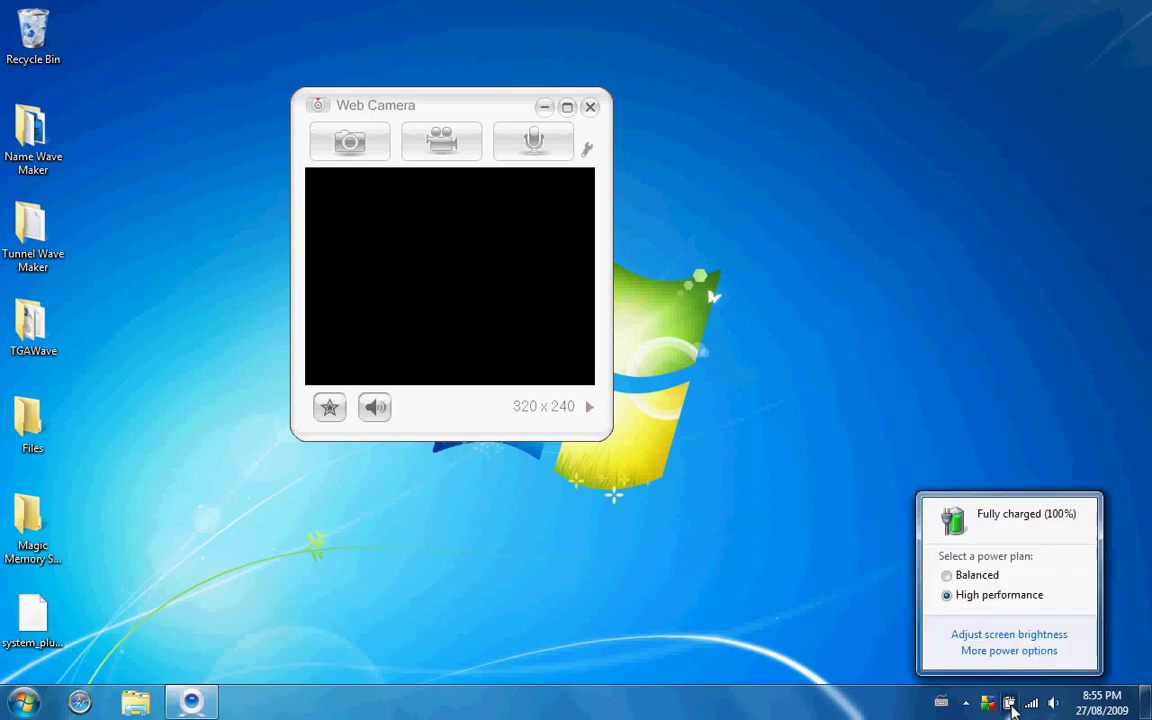
pyautogui.click(977, 638)
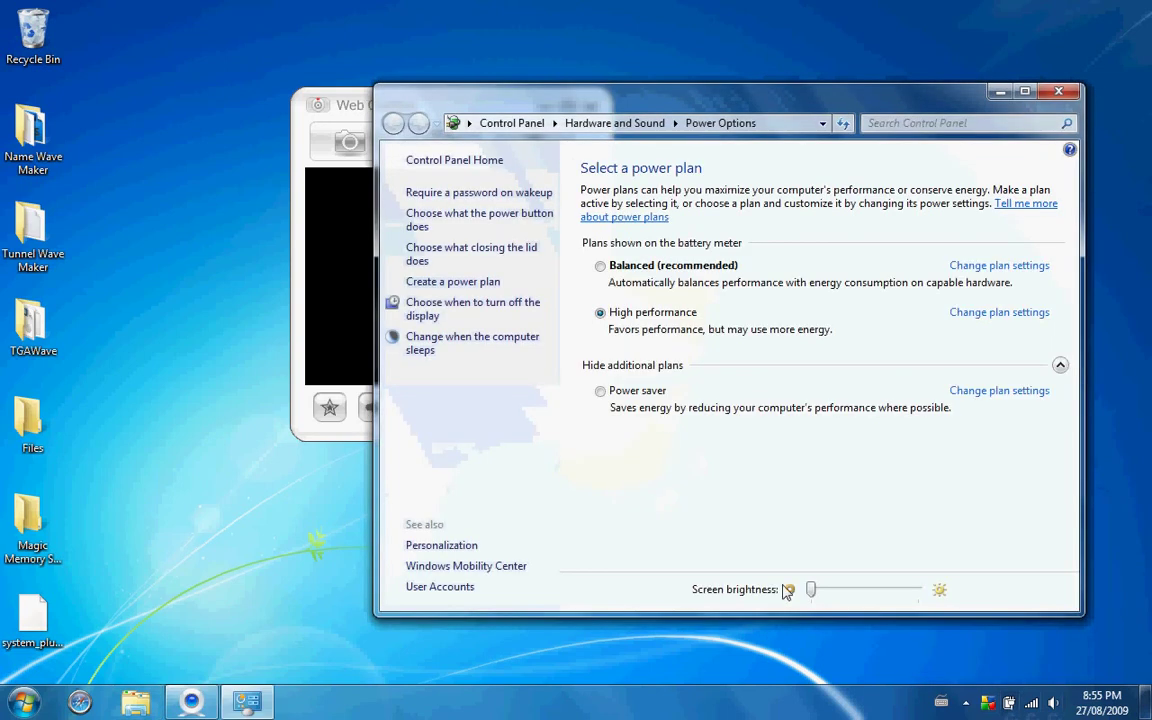
pyautogui.moveTo(810, 593); pyautogui.dragTo(847, 591)
pyautogui.click(1058, 91)
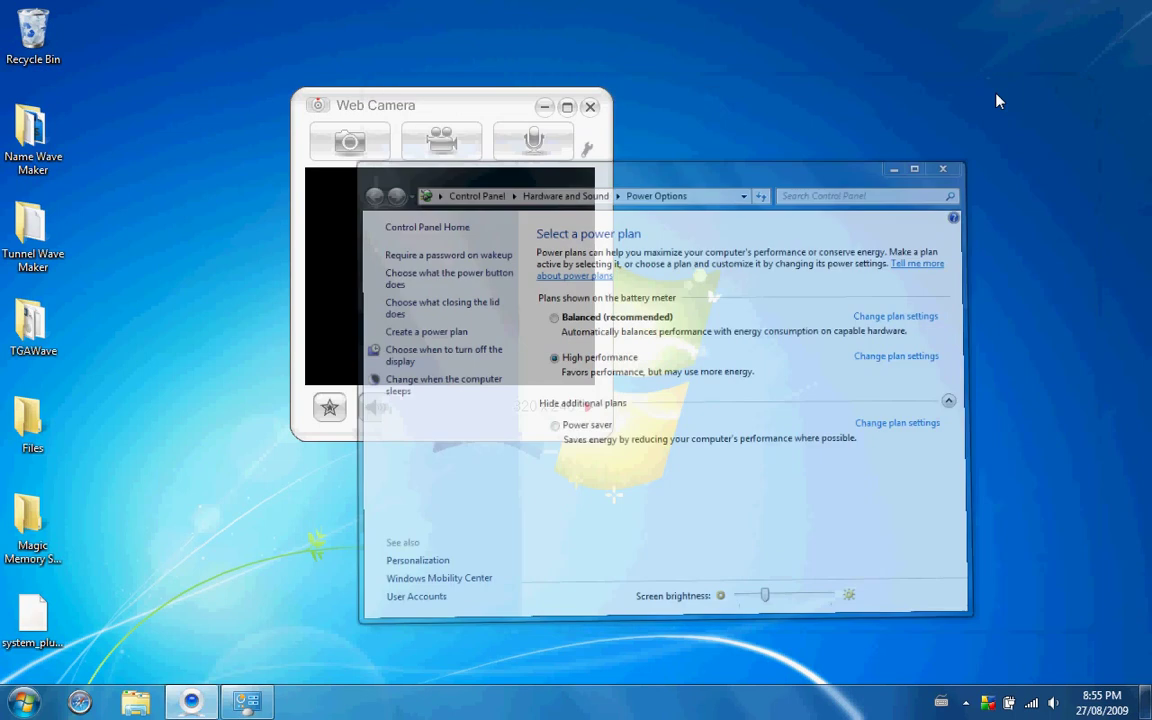